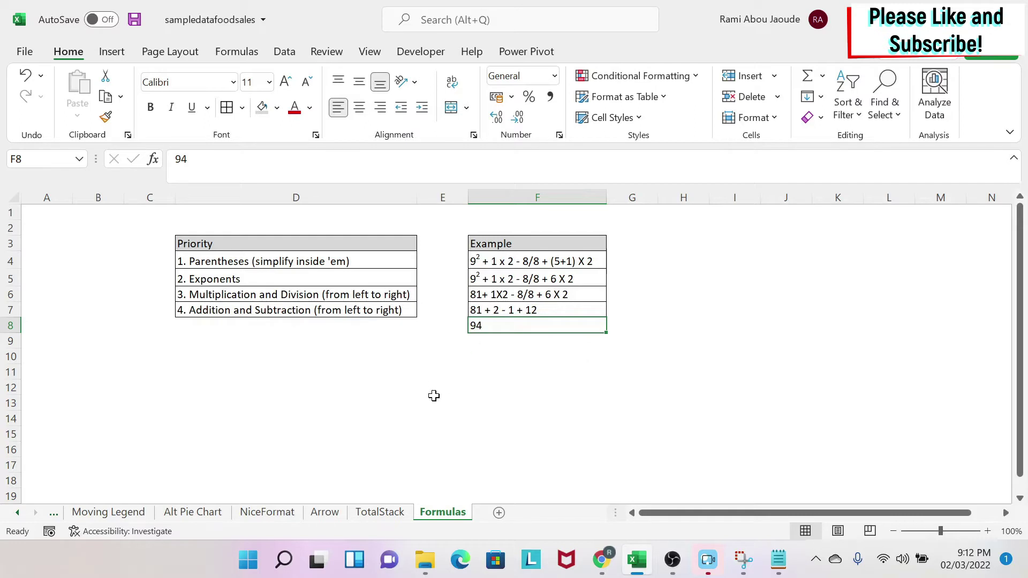
Step: Review the Parentheses, Multiplication/Division and Addition/Subtraction rules and the worked example result 94
{"action": "left_click", "coordinate": [196, 263]}
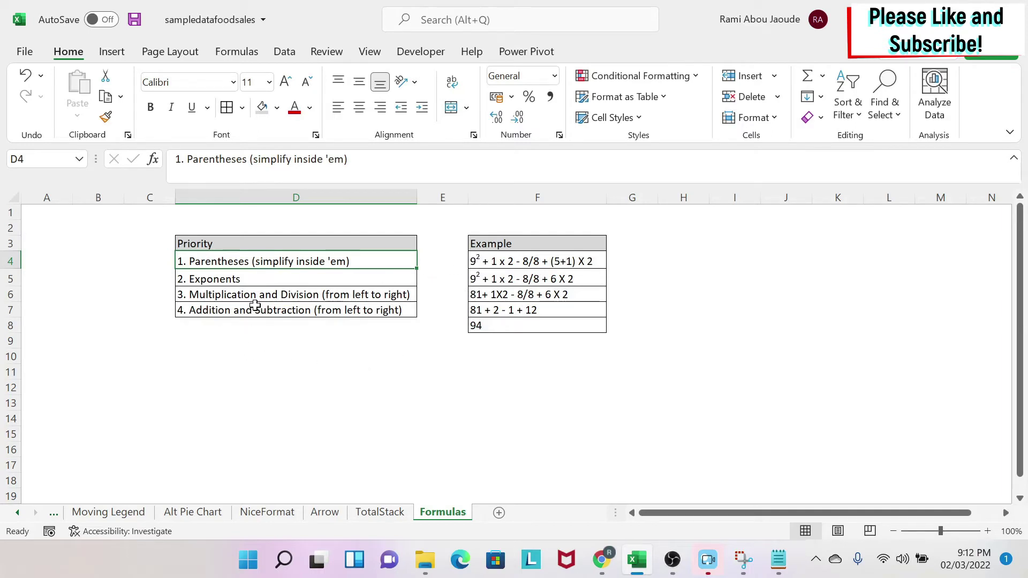
{"action": "left_click", "coordinate": [259, 304]}
{"action": "left_click", "coordinate": [263, 295]}
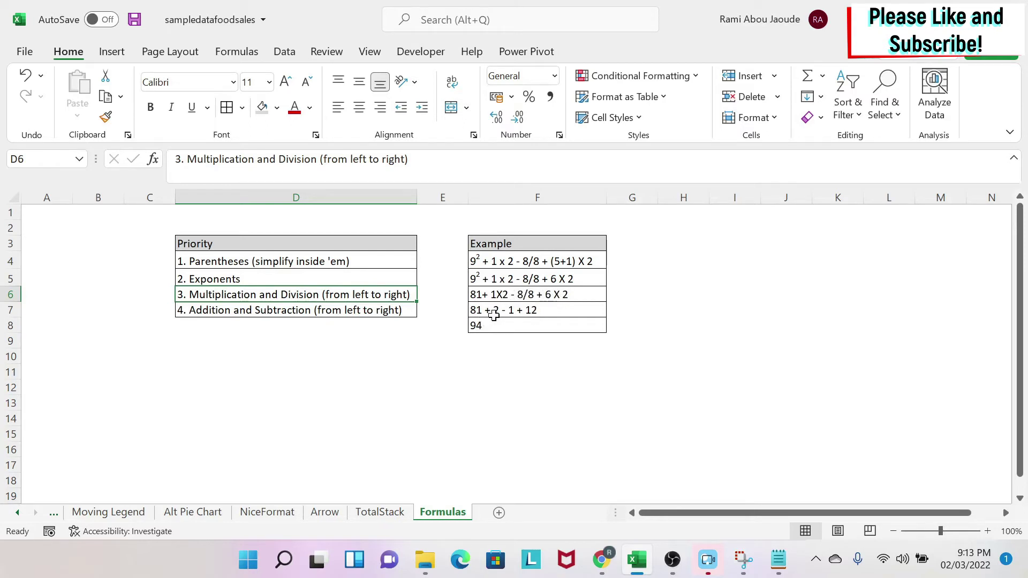
{"action": "left_click", "coordinate": [508, 330]}
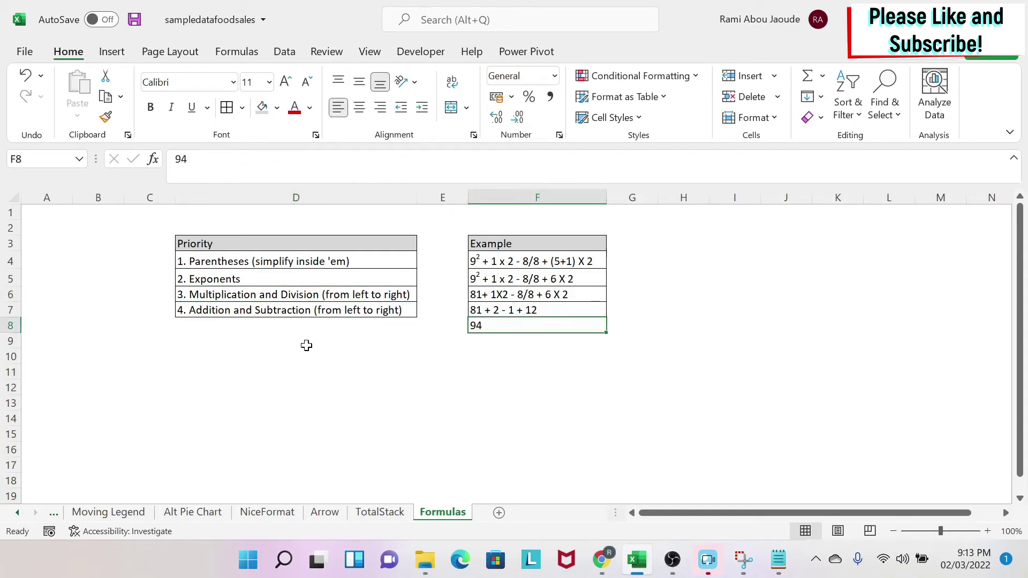
Step: Enter =9+2 in D10 so it shows 11
{"action": "left_click", "coordinate": [305, 353]}
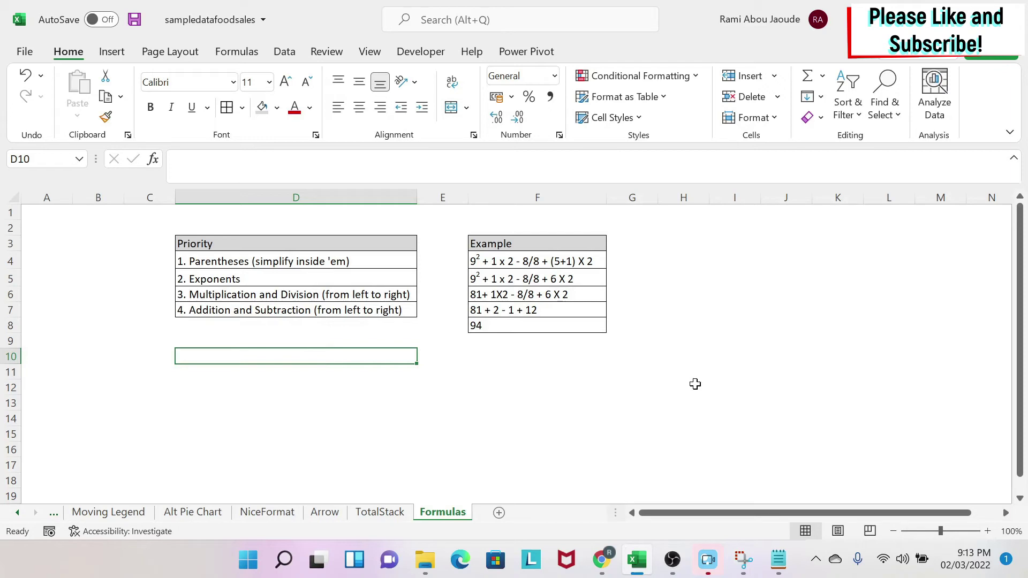
{"action": "type", "text": "="}
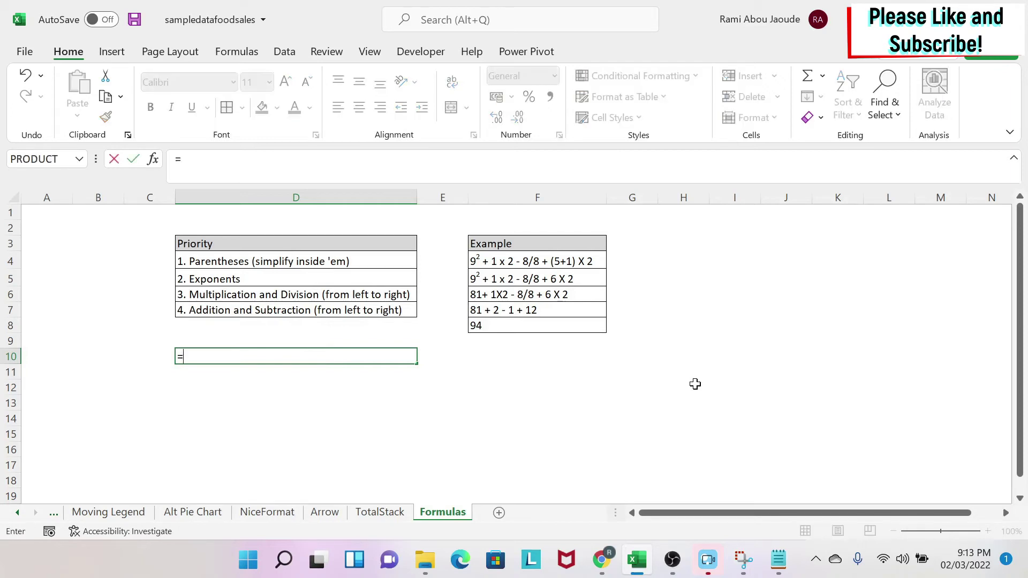
{"action": "type", "text": "9+2"}
{"action": "key", "text": "Return"}
Step: Build the formula =E11+F11 in D11 using arrow-key cell references
{"action": "type", "text": "="}
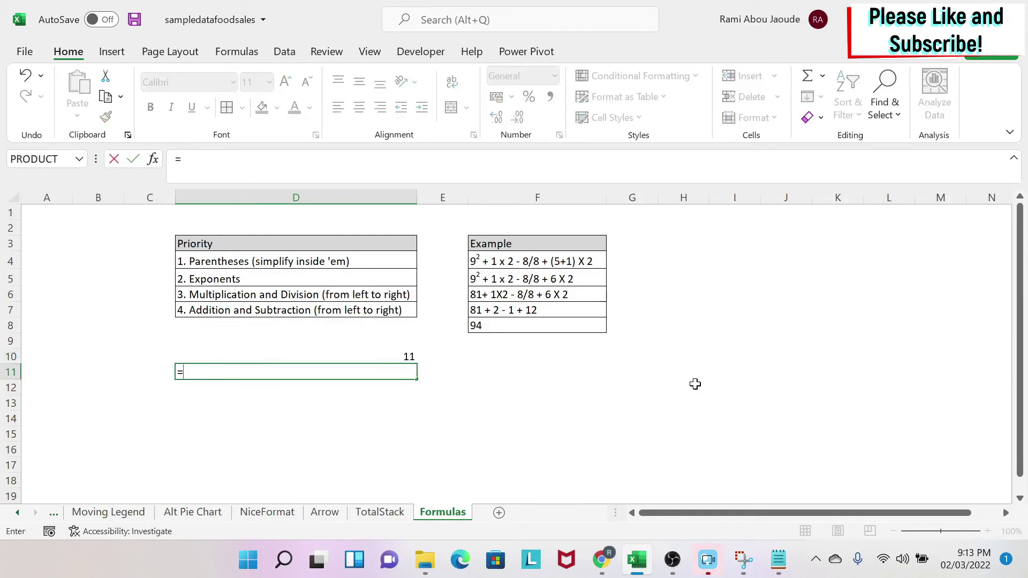
{"action": "key", "text": "Right"}
{"action": "type", "text": "+"}
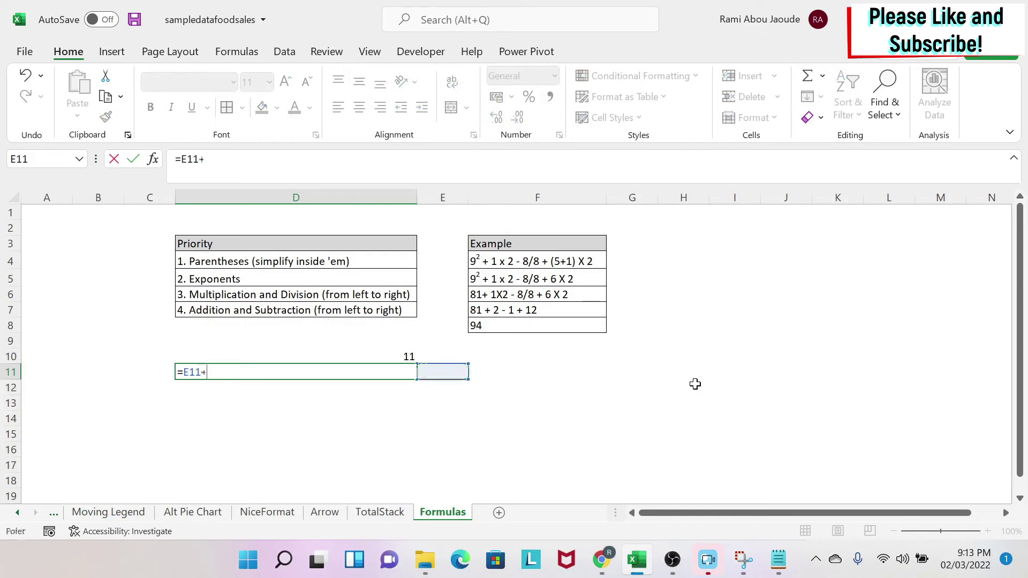
{"action": "key", "text": "Right"}
{"action": "key", "text": "Right"}
{"action": "key", "text": "ctrl+Return"}
Step: Put 5 in E11 and 2 in F11 so D11 shows 7
{"action": "key", "text": "Right"}
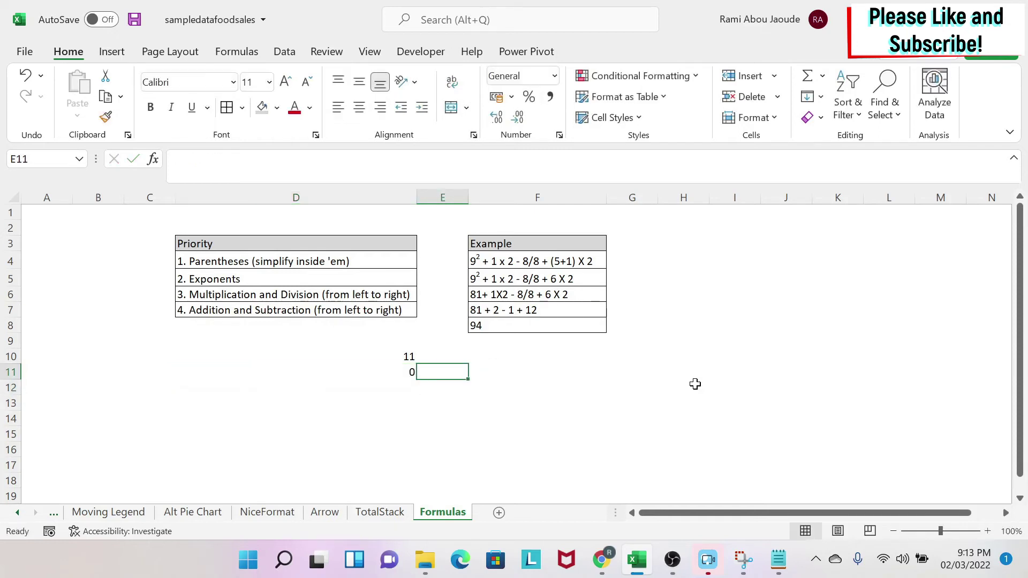
{"action": "type", "text": "1"}
{"action": "key", "text": "Right"}
{"action": "type", "text": "2"}
{"action": "key", "text": "Left"}
{"action": "key", "text": "Left"}
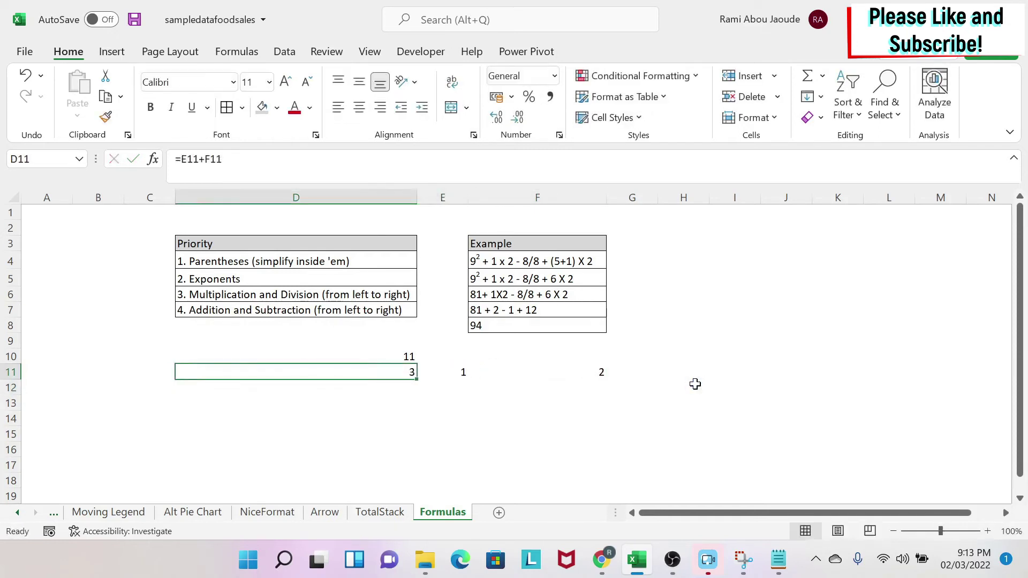
{"action": "key", "text": "Right"}
{"action": "key", "text": "Right"}
{"action": "key", "text": "Left"}
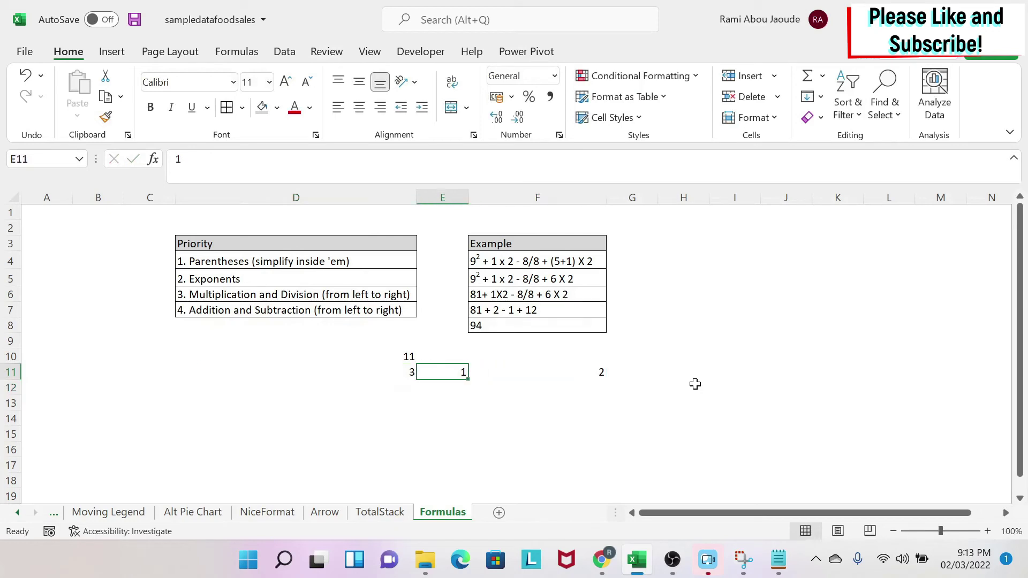
{"action": "type", "text": "5"}
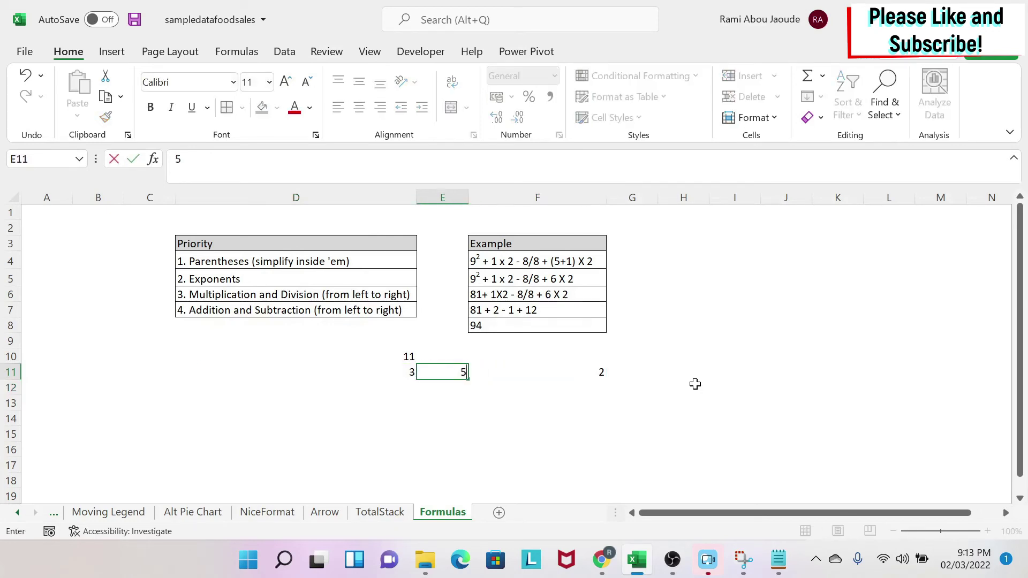
{"action": "key", "text": "Right"}
{"action": "key", "text": "Left"}
{"action": "key", "text": "Left"}
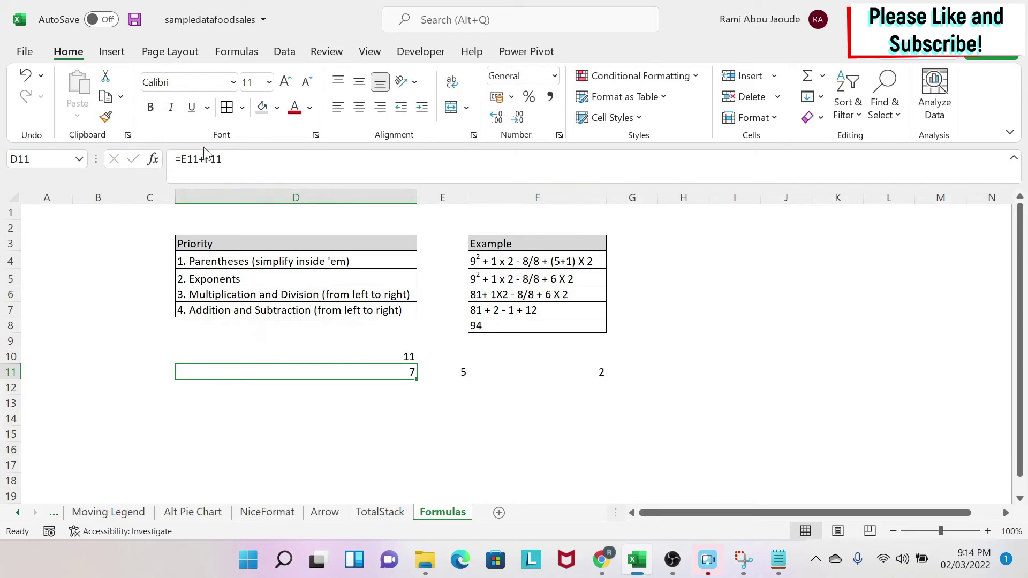
Step: Change D11 to the difference =E11-F11
{"action": "type", "text": "="}
{"action": "key", "text": "Right"}
{"action": "type", "text": "-"}
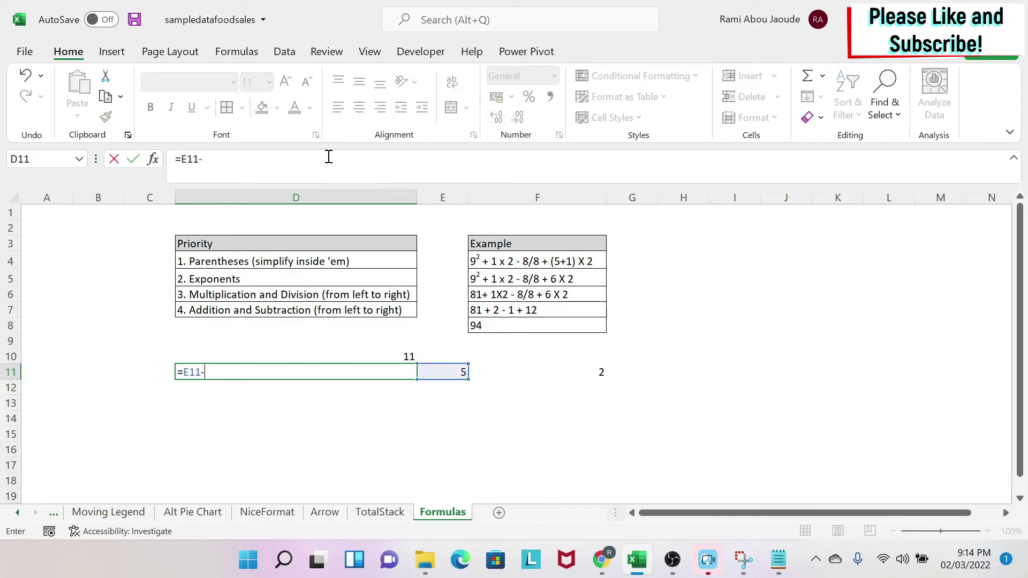
{"action": "key", "text": "Right"}
{"action": "key", "text": "Right"}
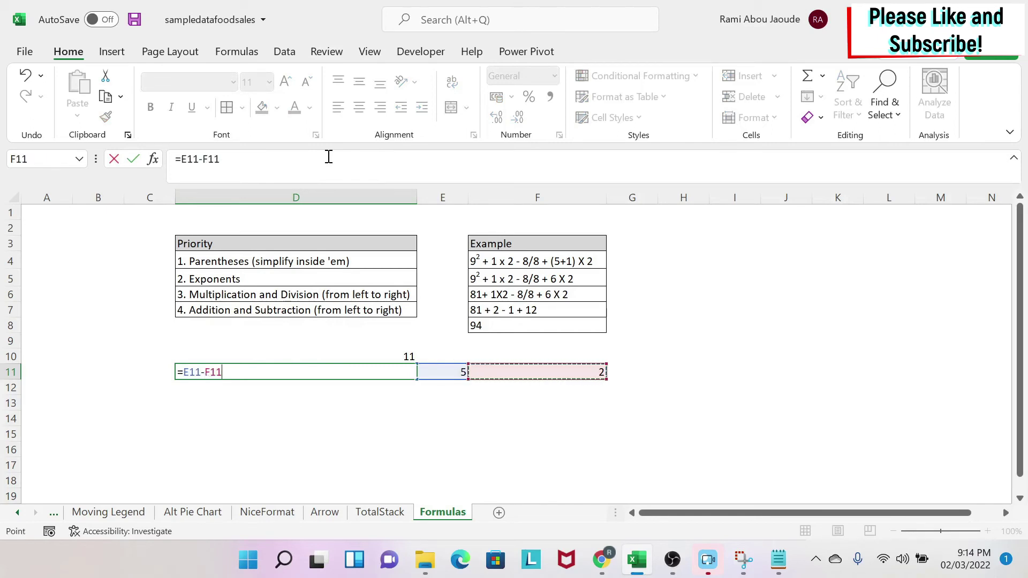
{"action": "key", "text": "Return"}
{"action": "key", "text": "Up"}
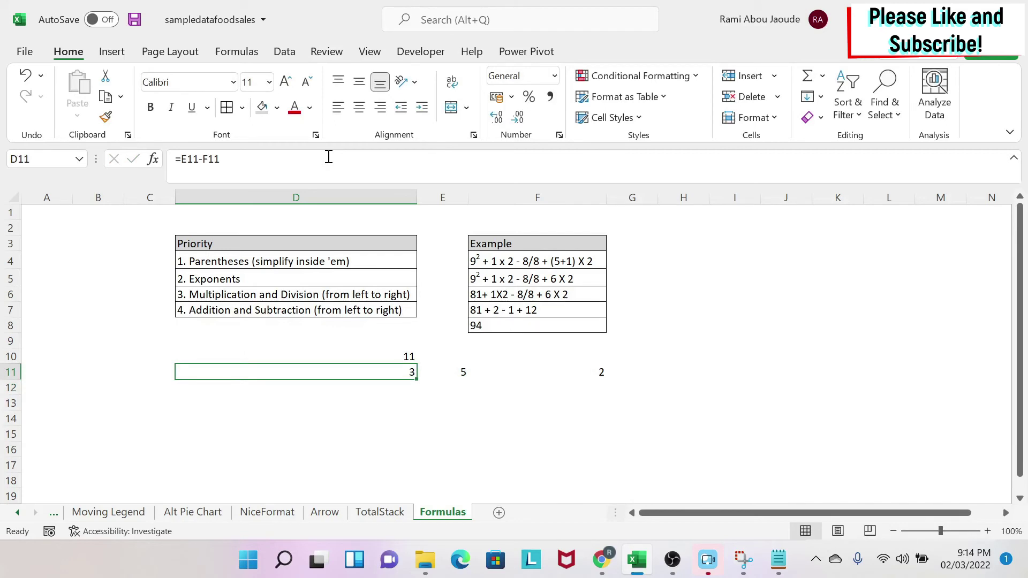
Step: Change D11 to the product =E11*F11, showing 10
{"action": "type", "text": "="}
{"action": "key", "text": "Right"}
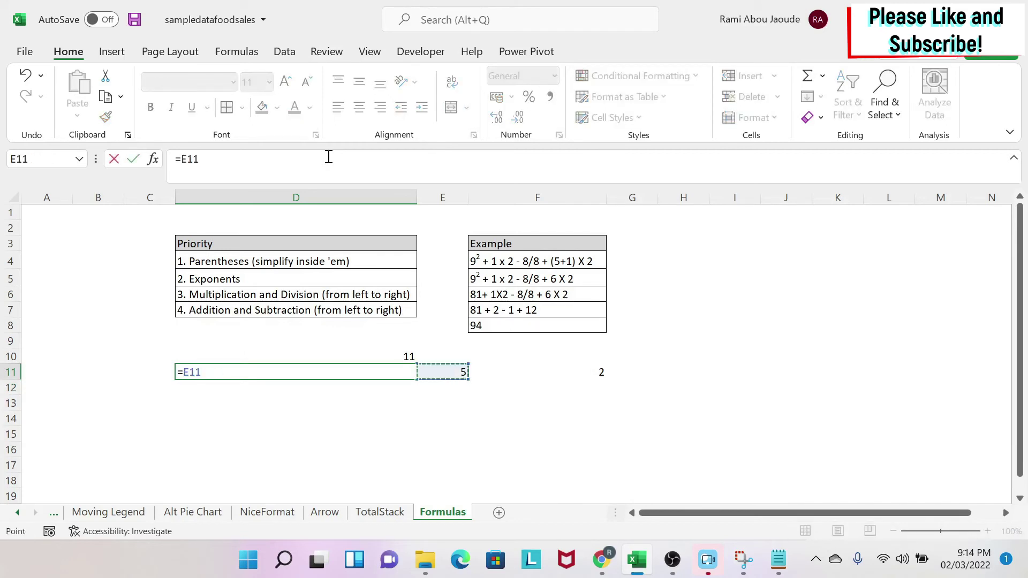
{"action": "type", "text": "("}
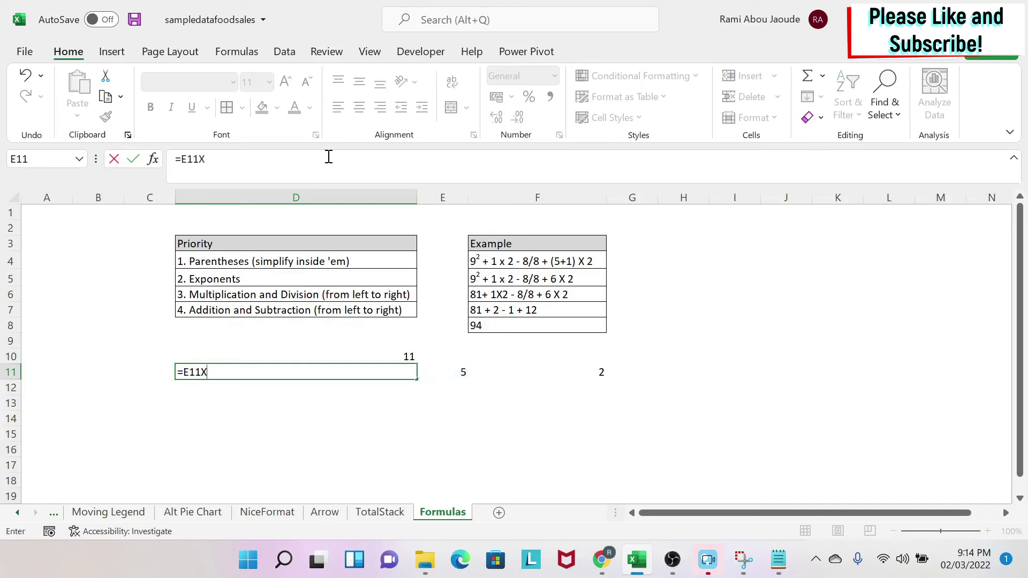
{"action": "key", "text": "BackSpace"}
{"action": "type", "text": "*"}
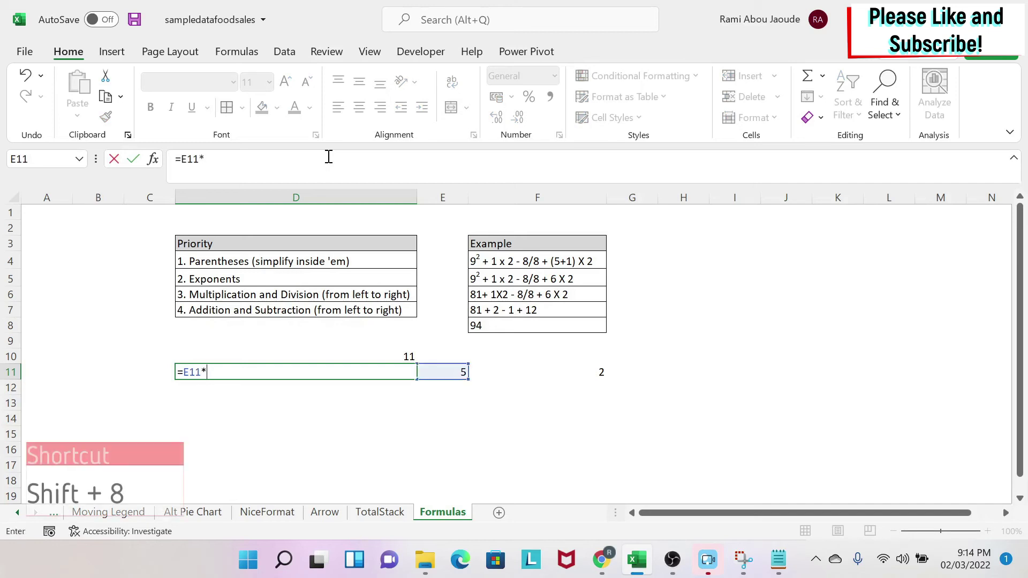
{"action": "key", "text": "Right"}
{"action": "key", "text": "Right"}
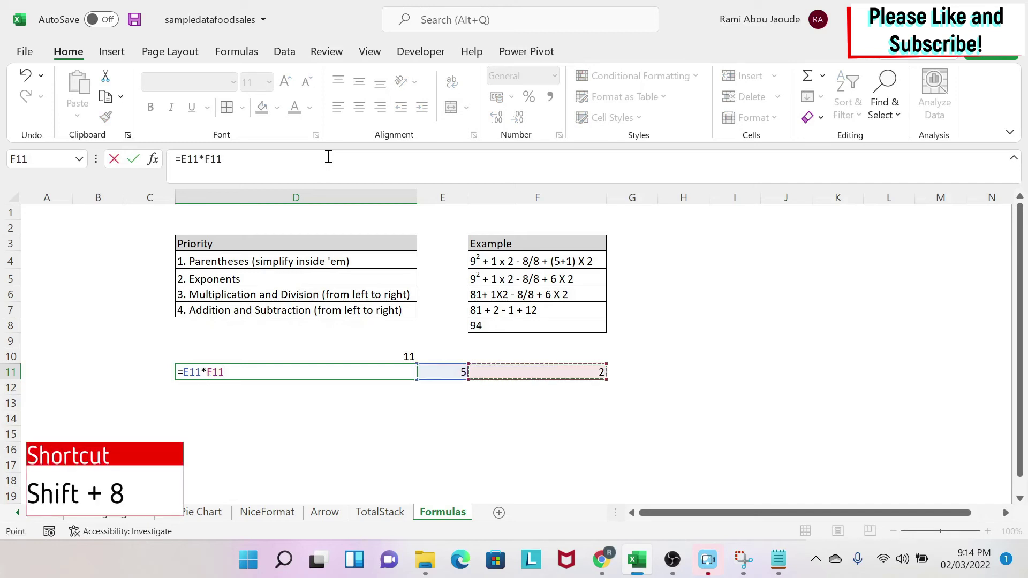
{"action": "key", "text": "Return"}
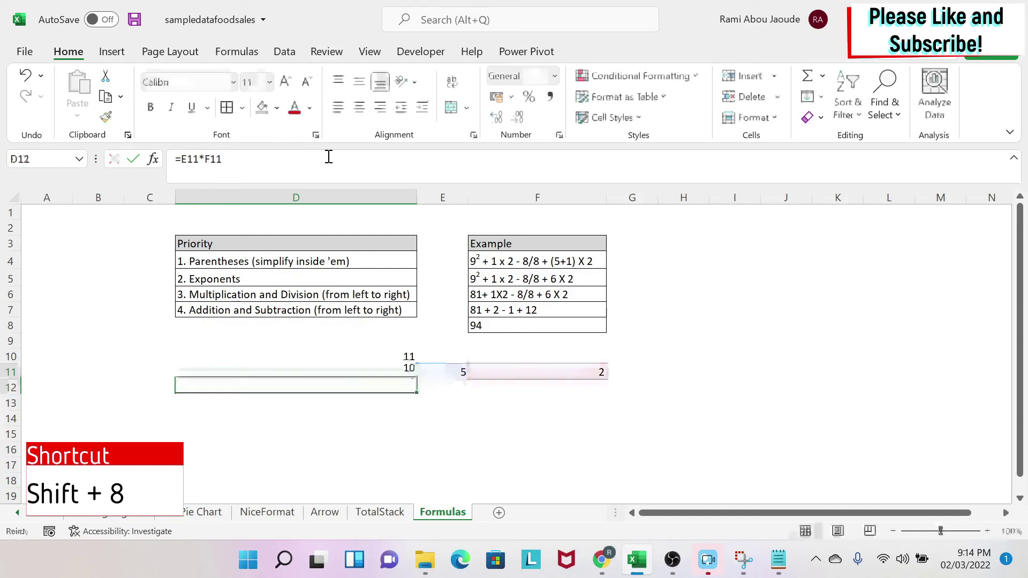
{"action": "key", "text": "Up"}
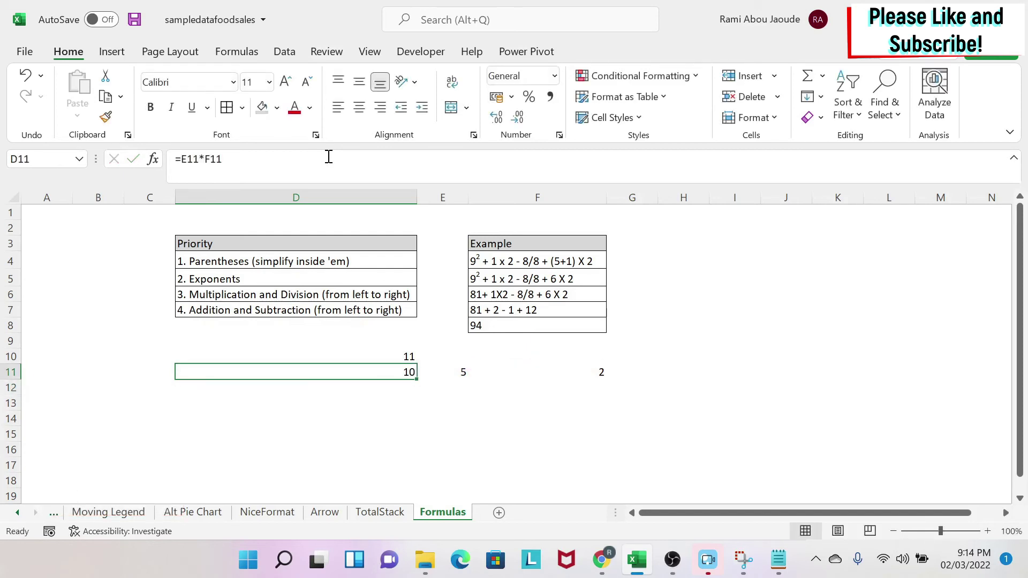
Step: Change D11 to the quotient =E11/F11, showing 2.5
{"action": "type", "text": "="}
{"action": "key", "text": "Right"}
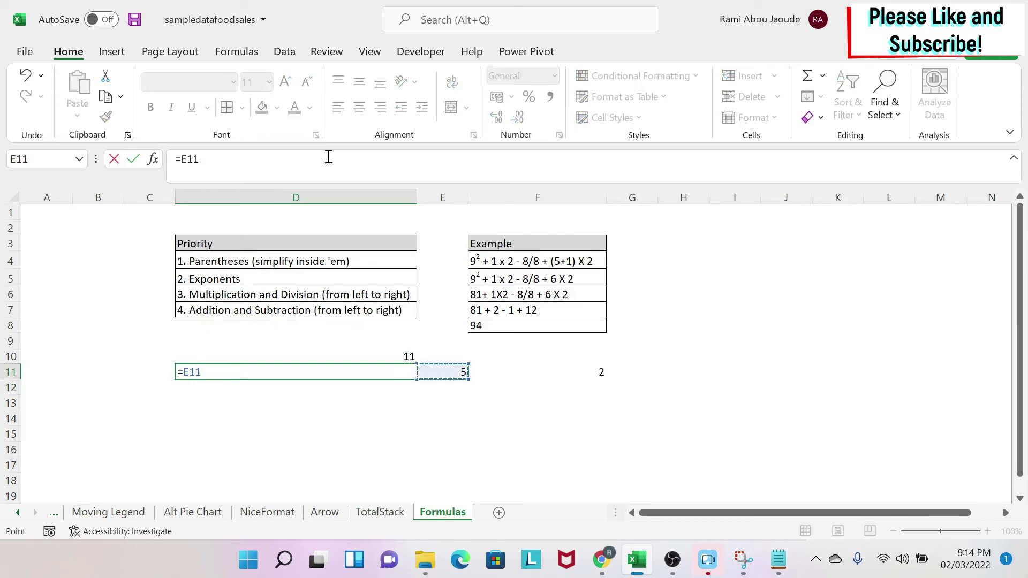
{"action": "type", "text": "/"}
{"action": "key", "text": "Right"}
{"action": "key", "text": "Right"}
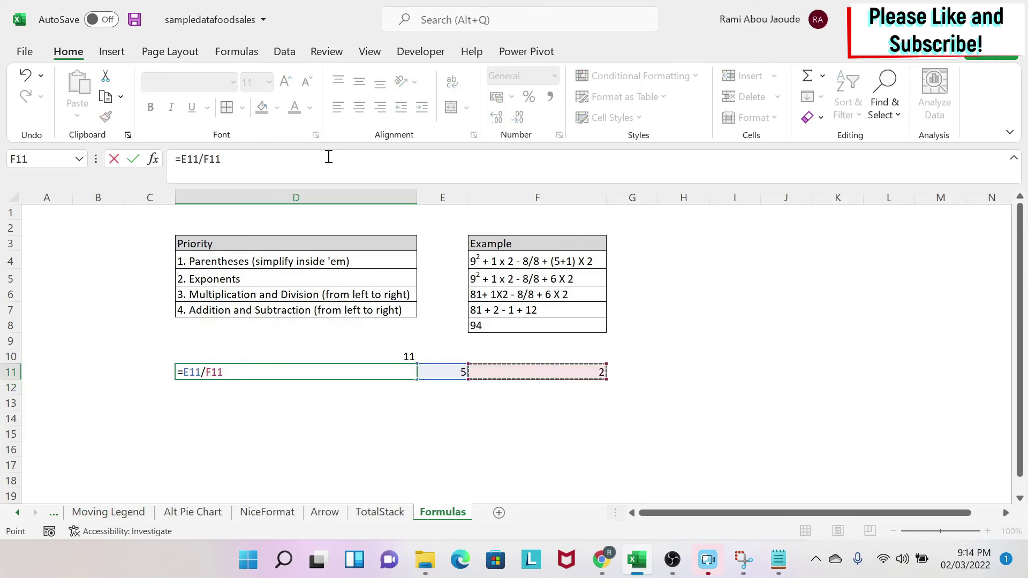
{"action": "key", "text": "Return"}
{"action": "key", "text": "Up"}
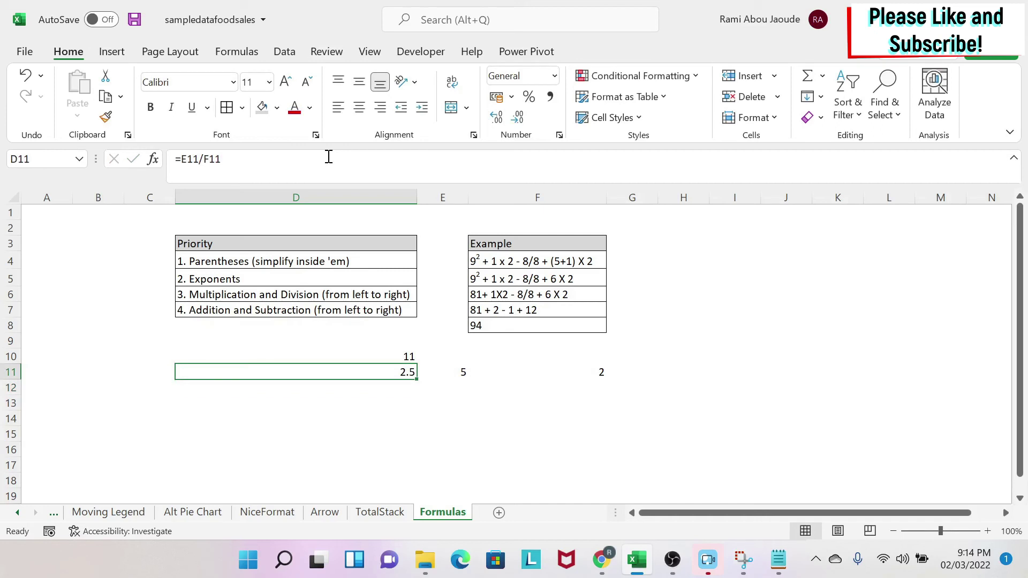
{"action": "key", "text": "Down"}
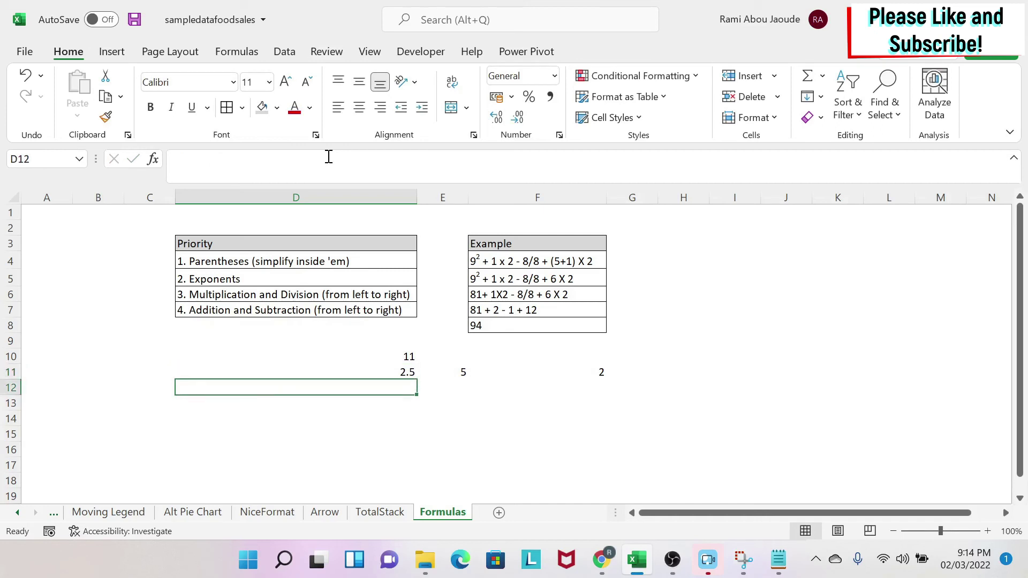
Step: Enter =9^2 in D12 so it displays 81
{"action": "type", "text": "9"}
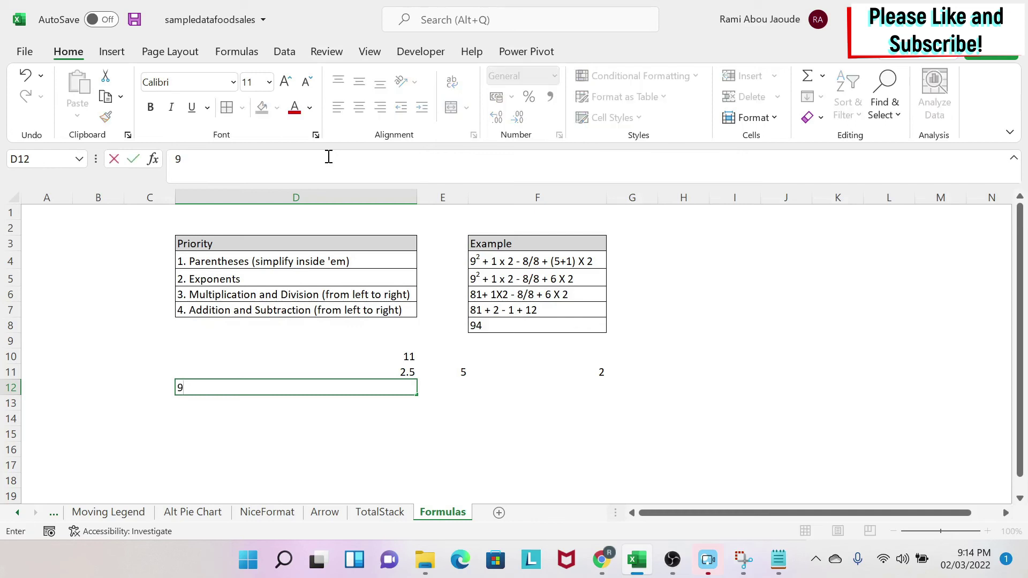
{"action": "key", "text": "BackSpace"}
{"action": "type", "text": "=9"}
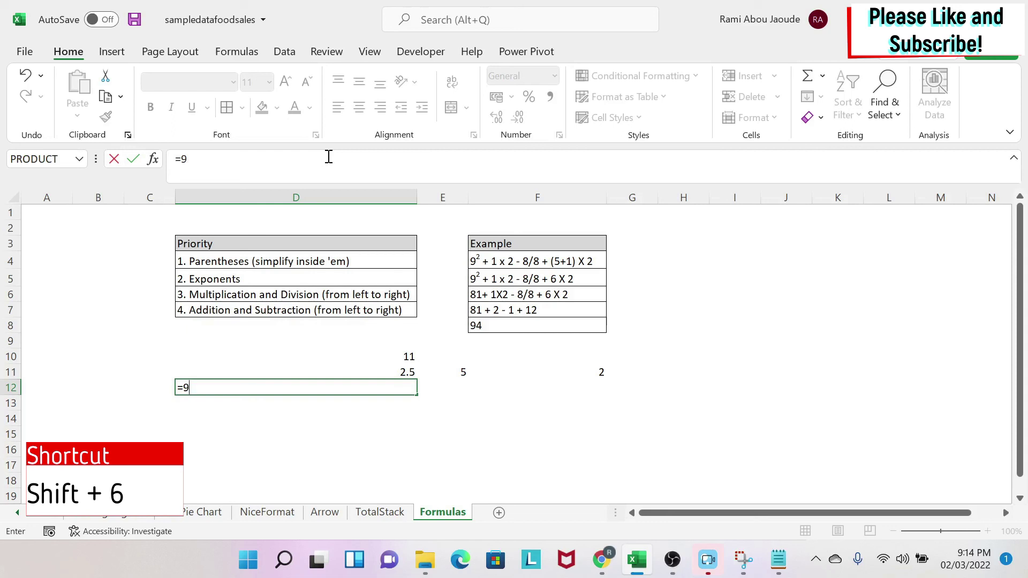
{"action": "type", "text": "^2"}
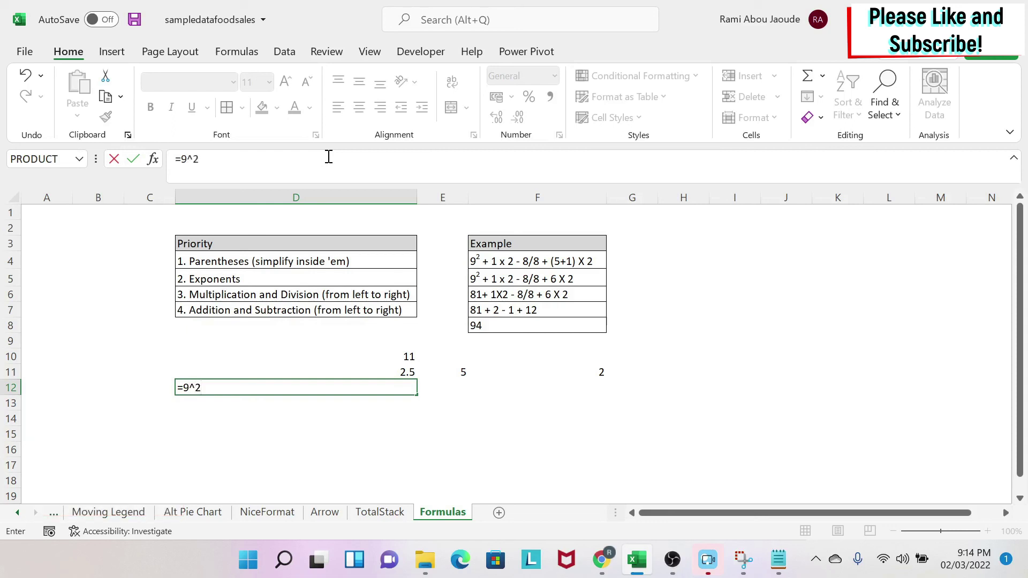
{"action": "key", "text": "Return"}
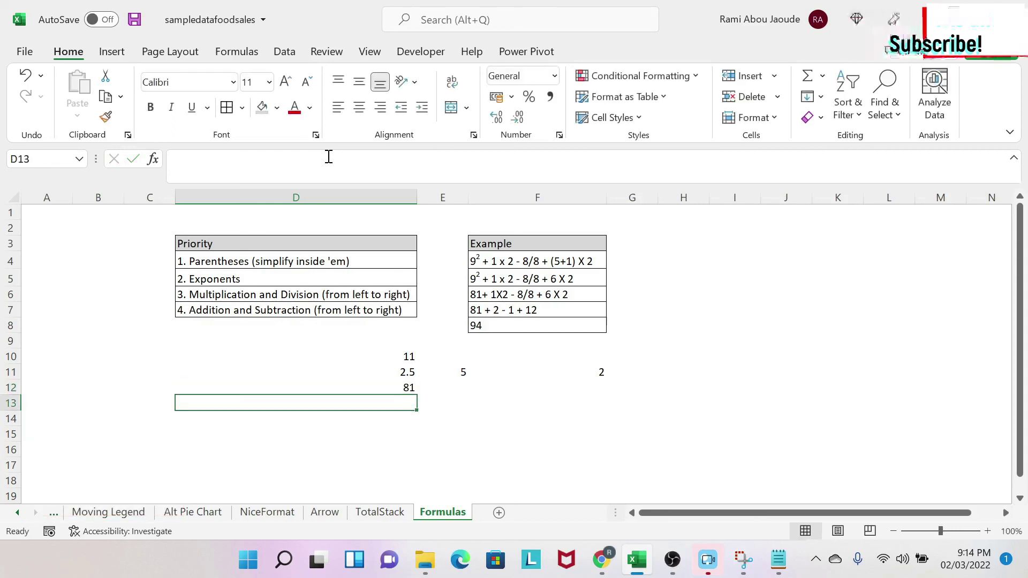